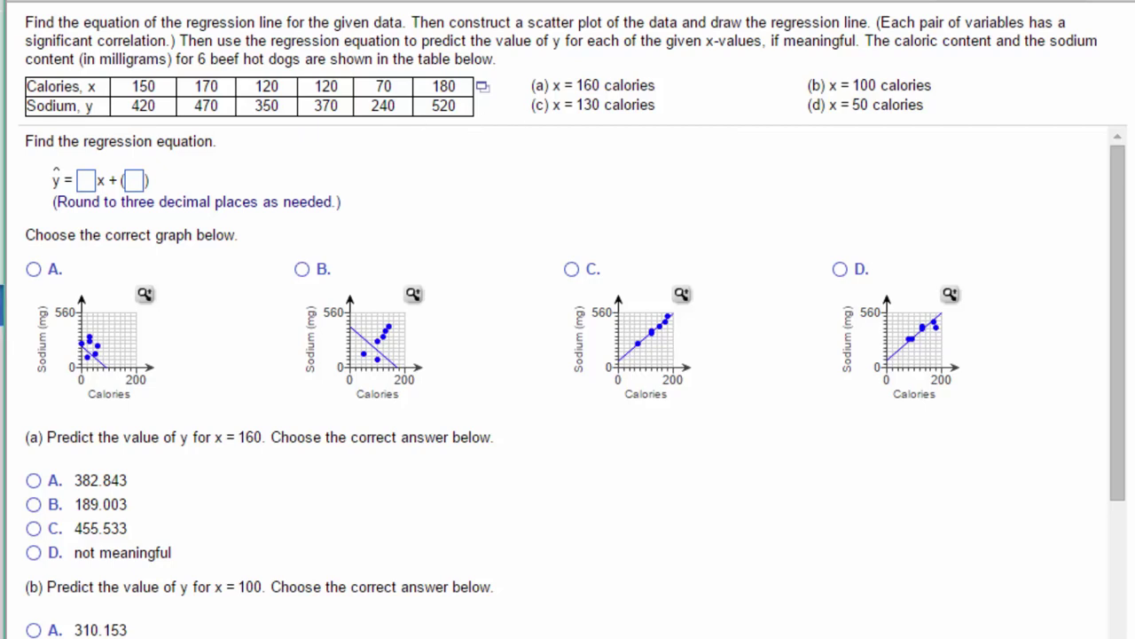
- Open the question's hot dog calories and sodium table as a StatCrunch data set
click(483, 86)
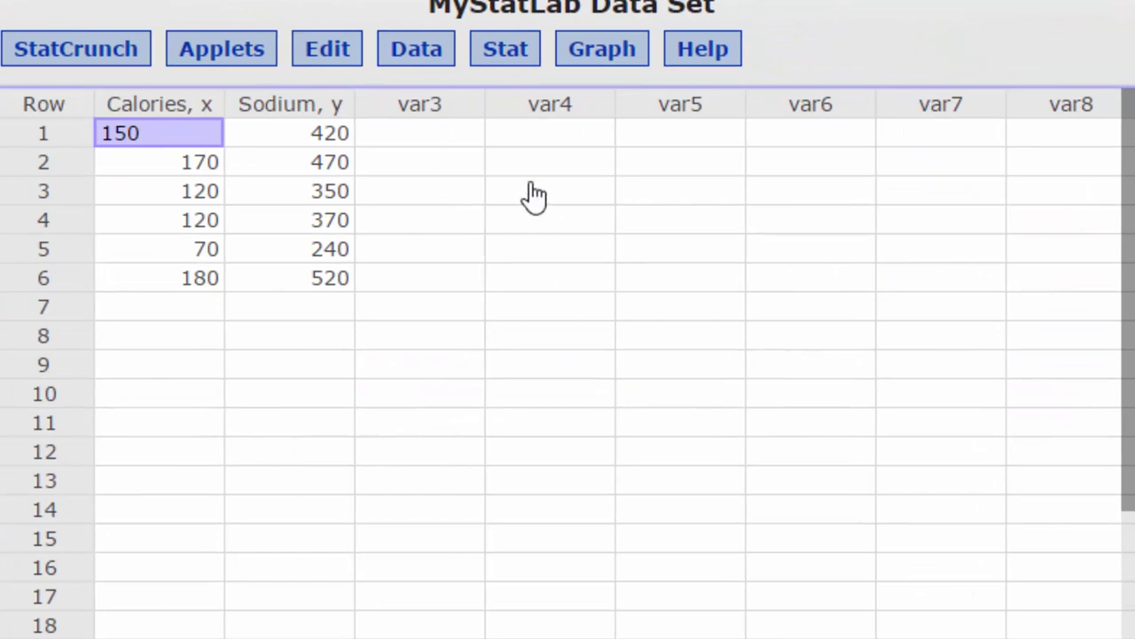
- Start Stat > Regression > Simple Linear with Calories, x as X and Sodium, y as Y
click(527, 46)
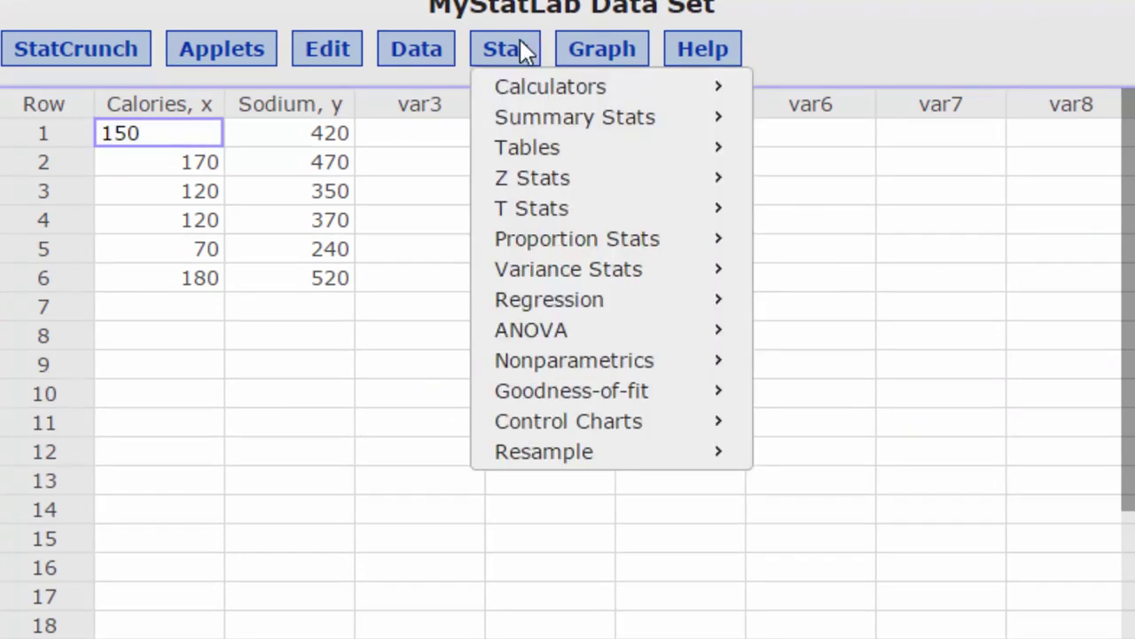
mouse_move(585, 300)
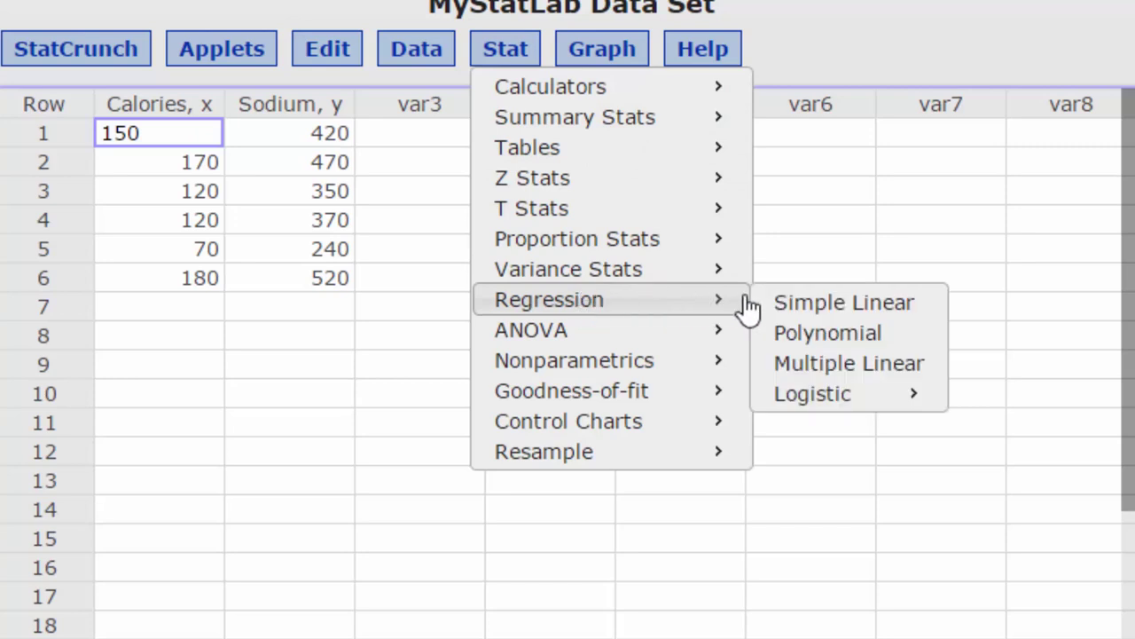
click(816, 304)
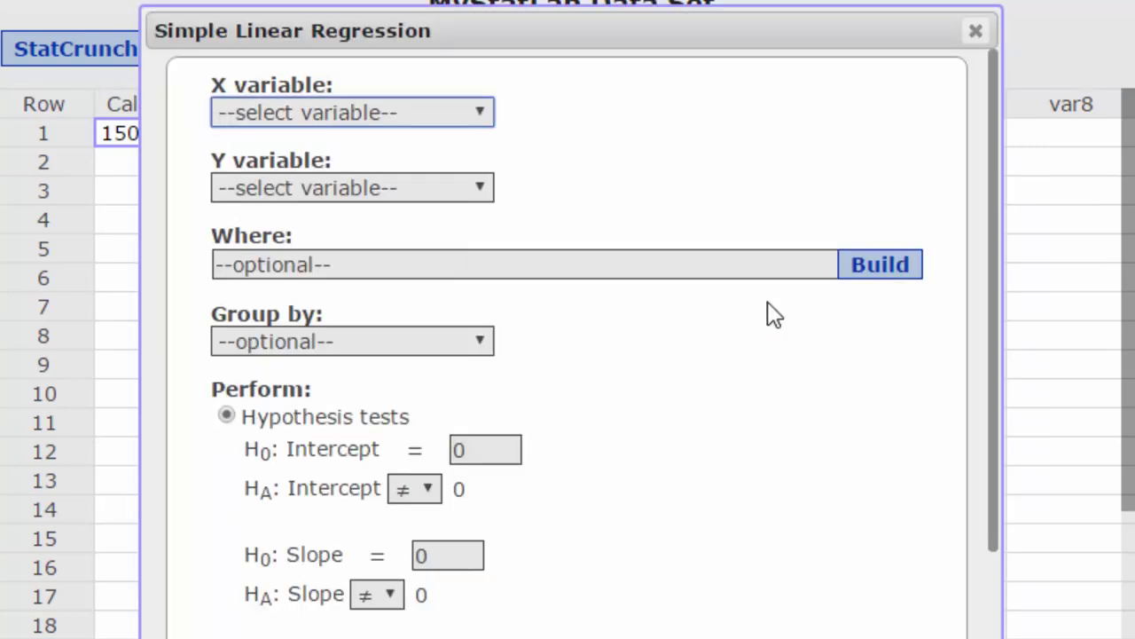
click(488, 110)
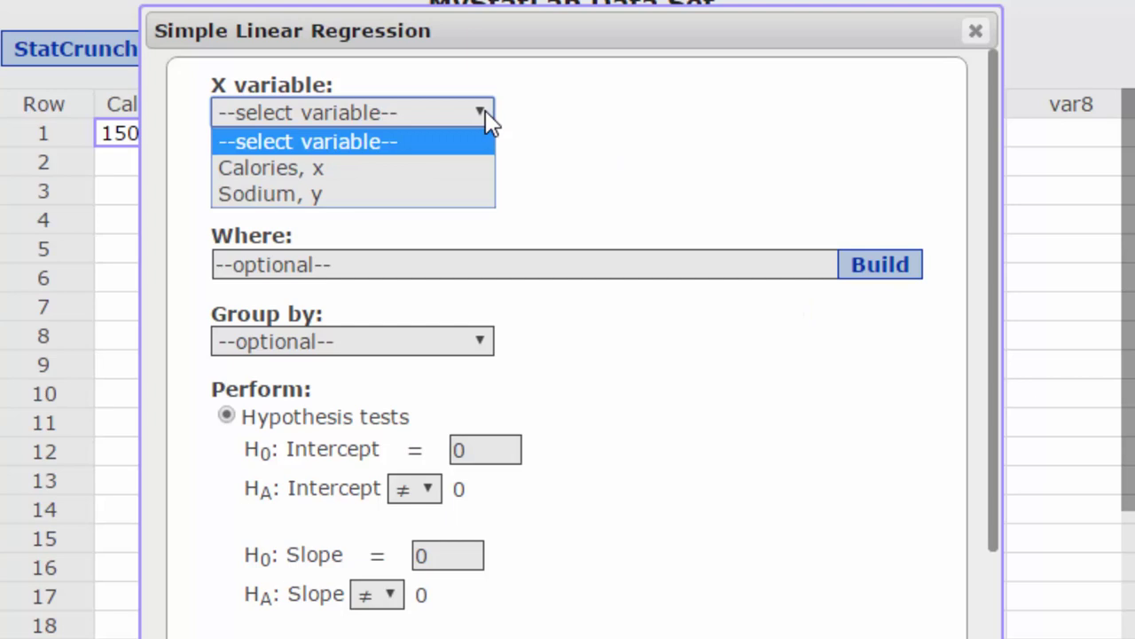
click(474, 167)
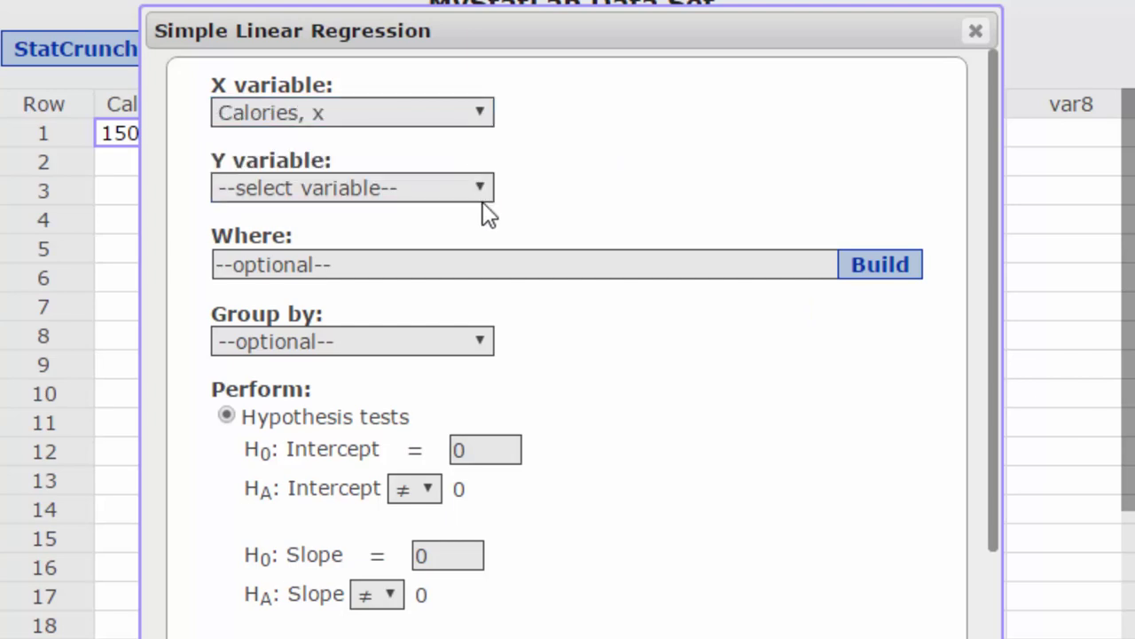
click(482, 191)
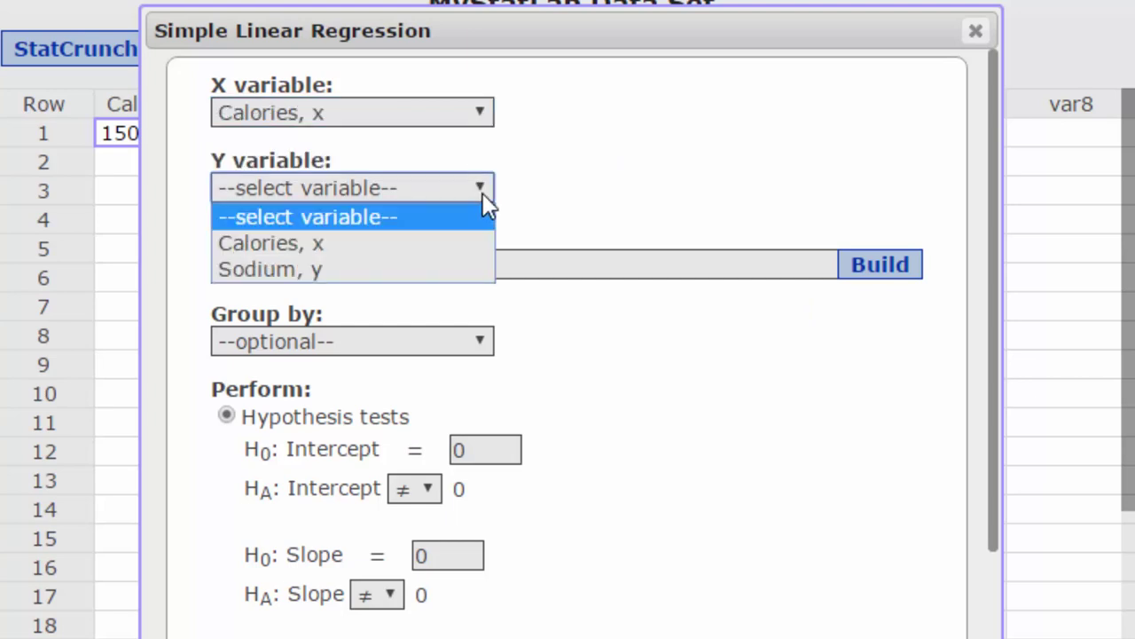
click(458, 268)
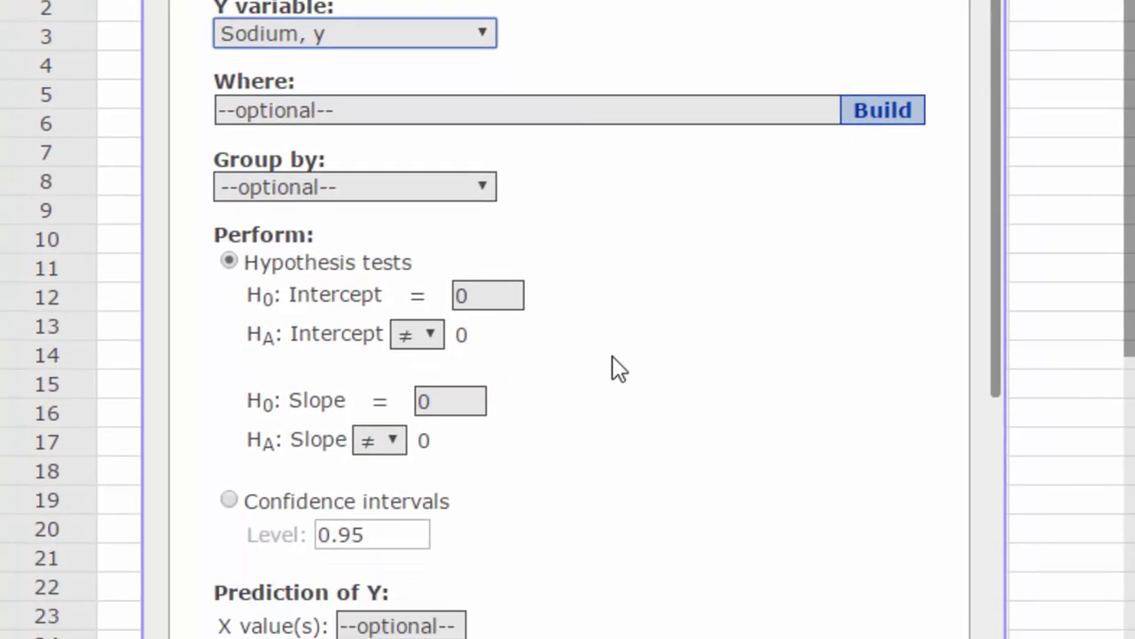
- Enter 160,100,130,50 as the X values for predicting sodium
scroll(612, 357, down, 3)
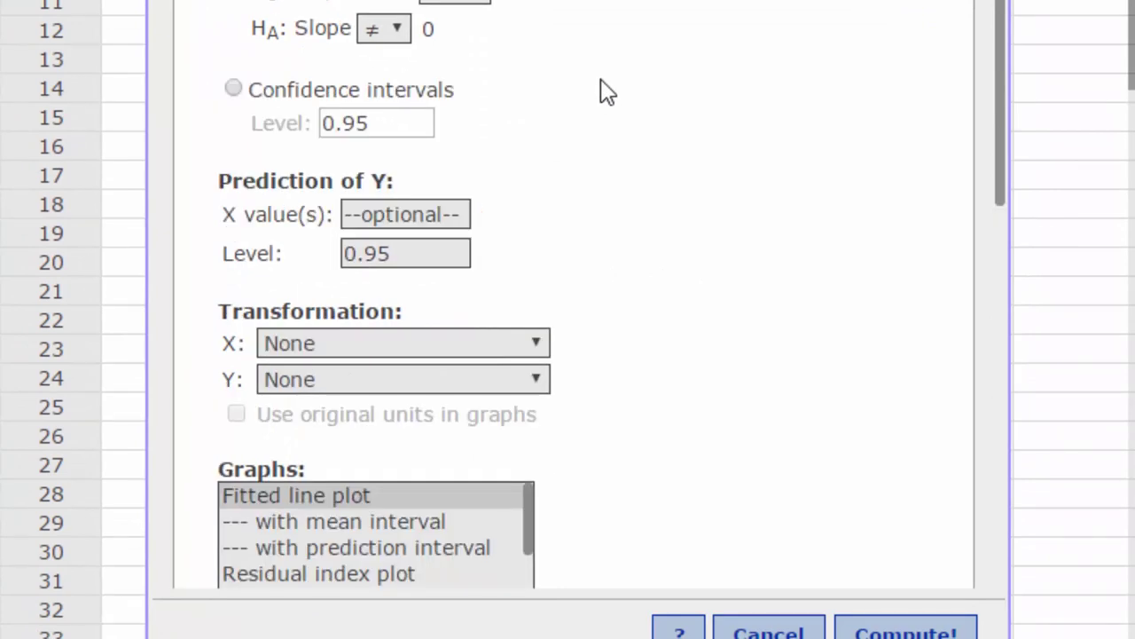
scroll(603, 91, down, 3)
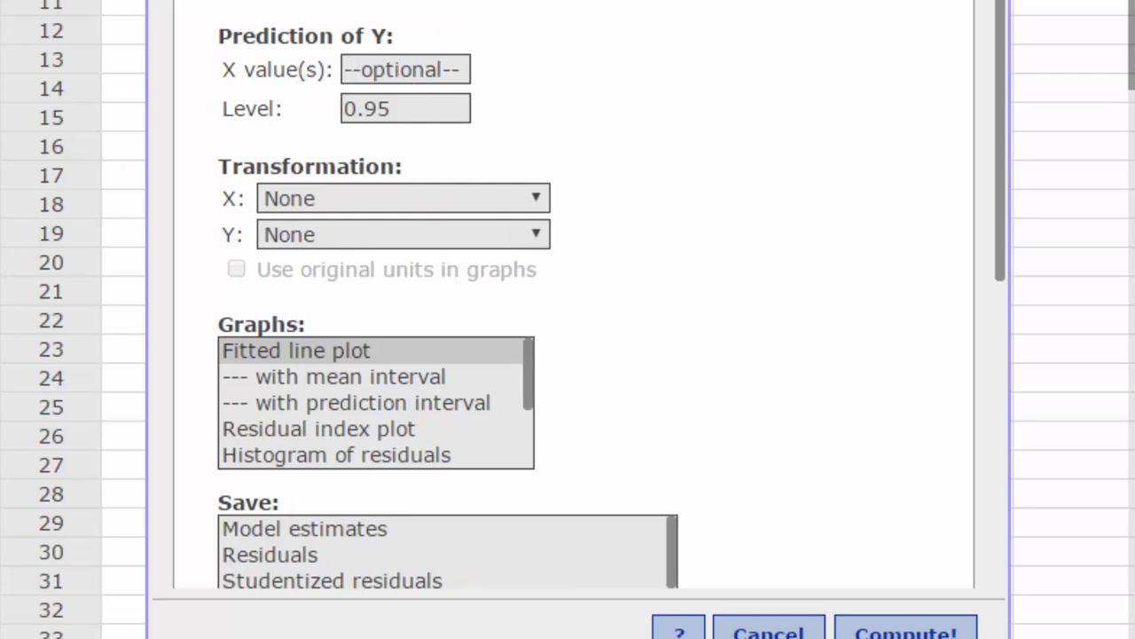
click(345, 70)
text(160)
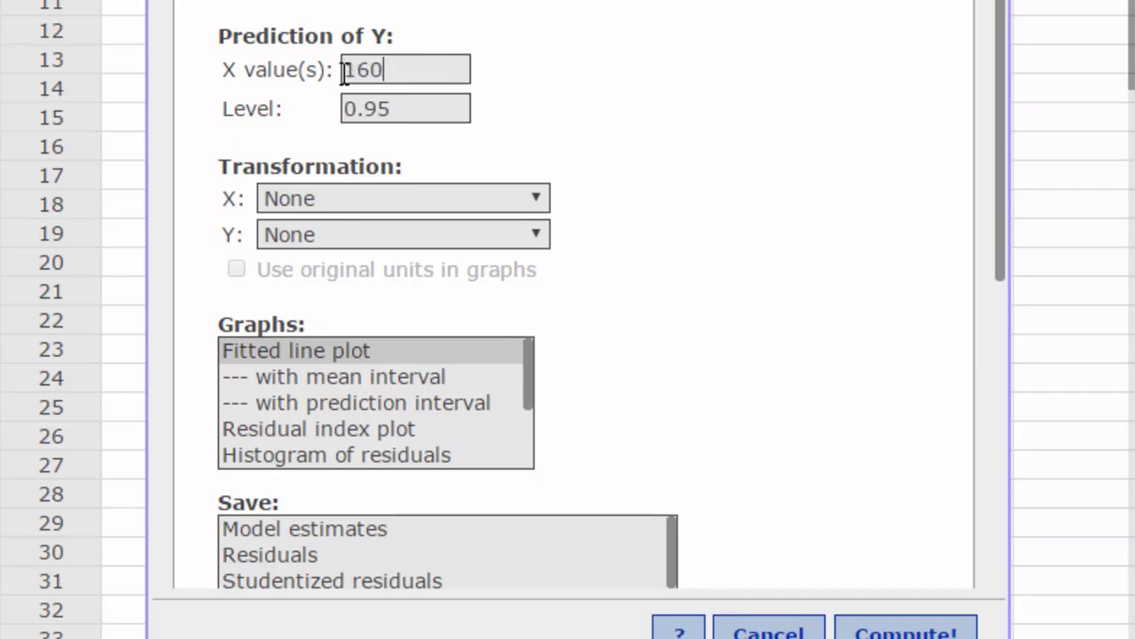
text(,100)
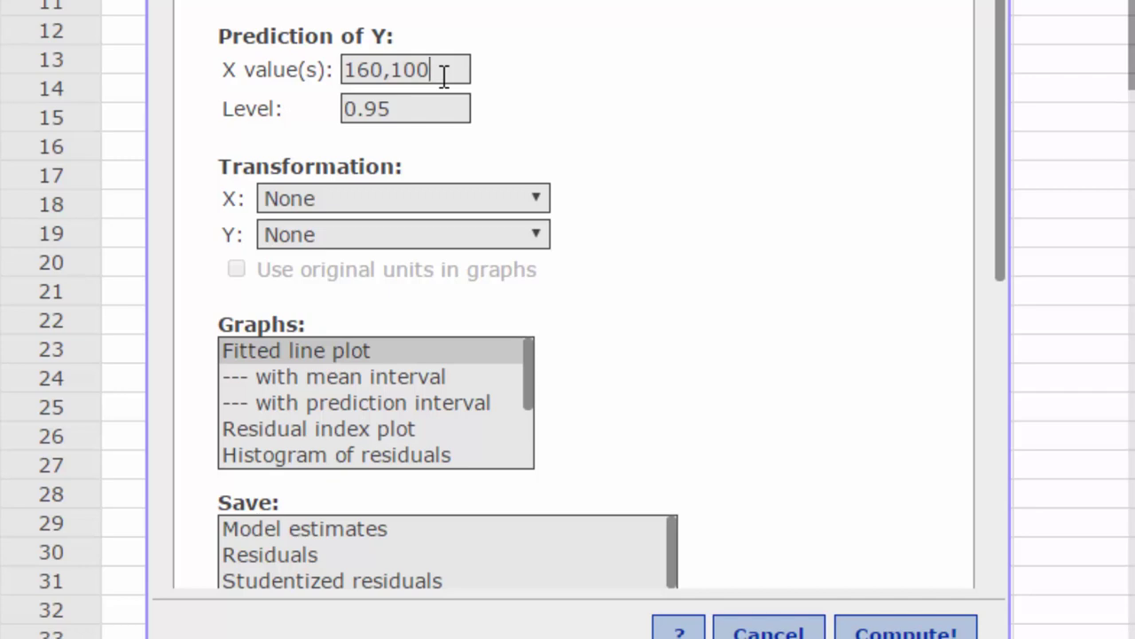
text(,130)
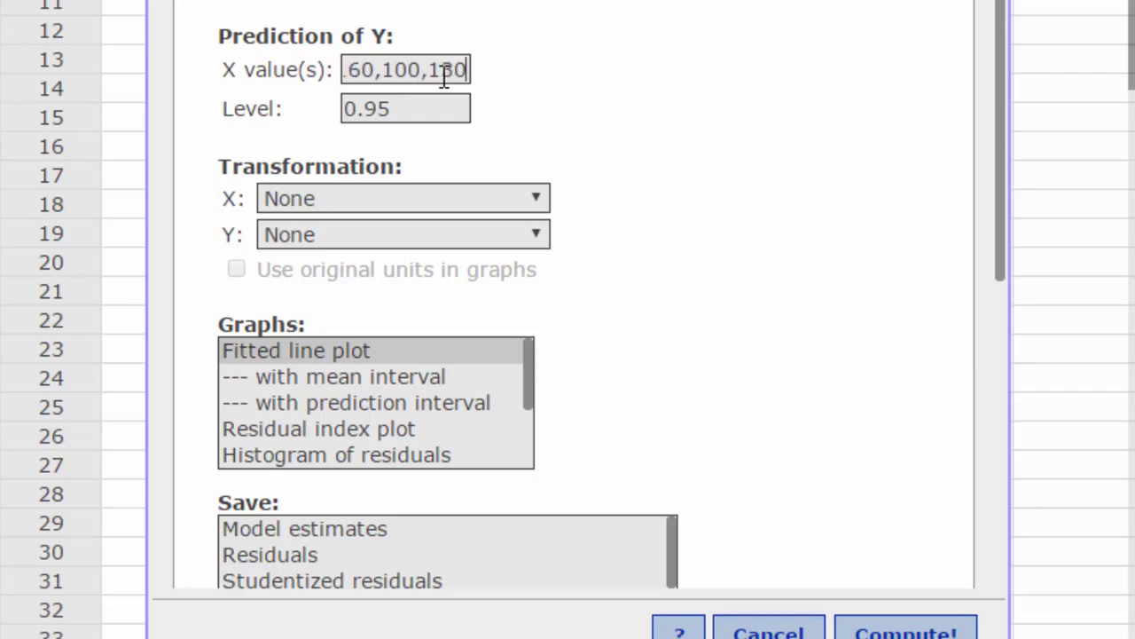
text(,50)
- Add a fitted line plot and saved predicted values, then compute the regression
scroll(725, 110, down, 3)
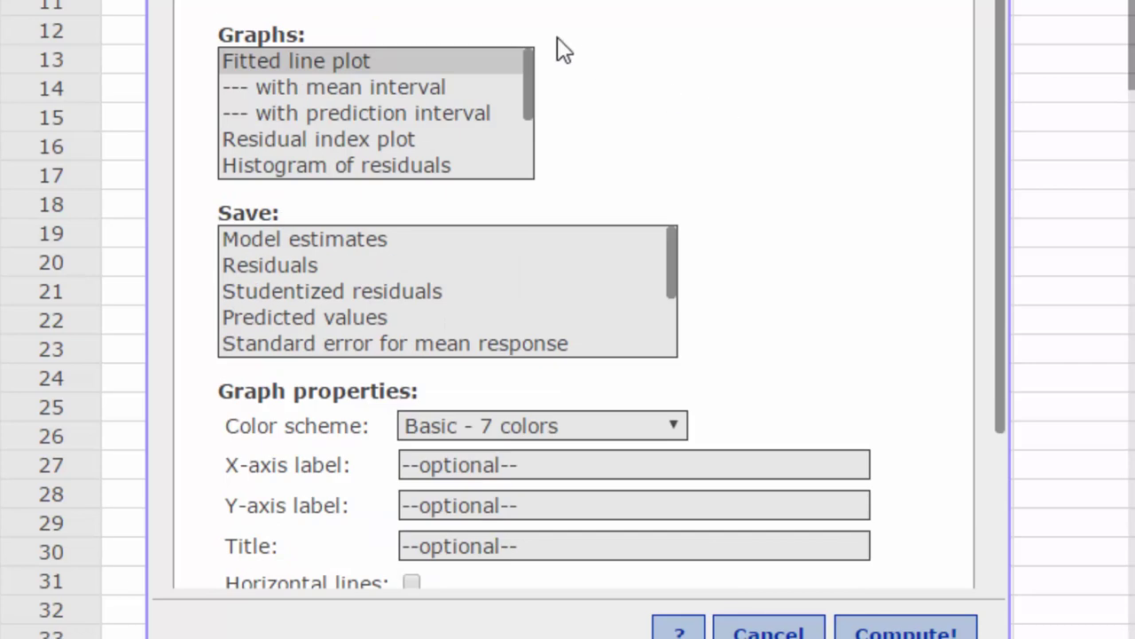
click(372, 60)
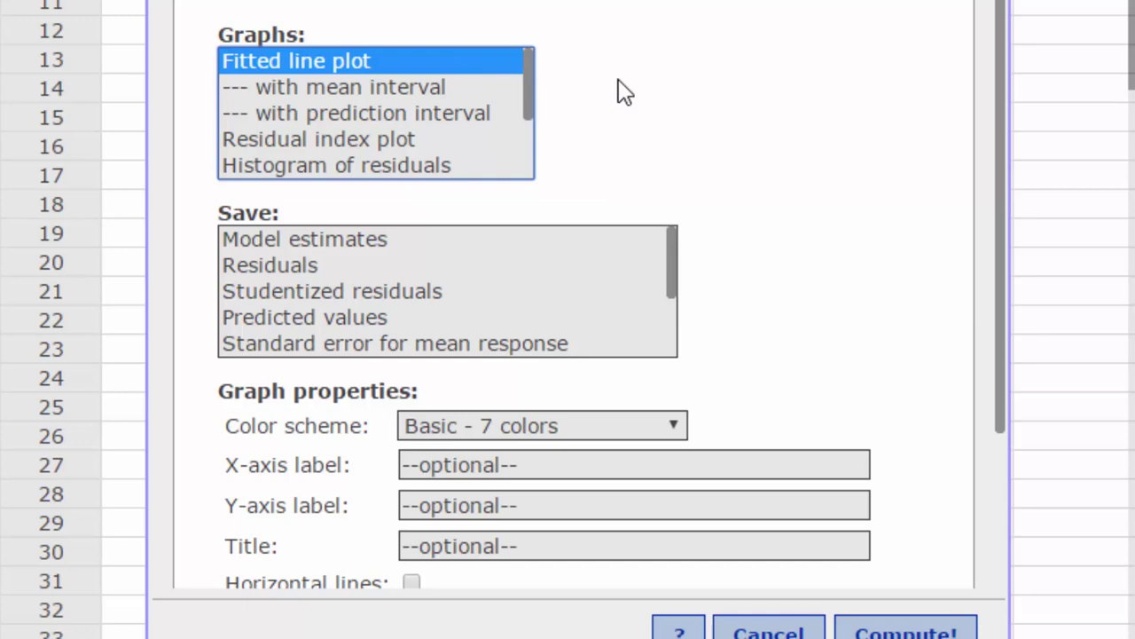
drag(538, 109, 530, 195)
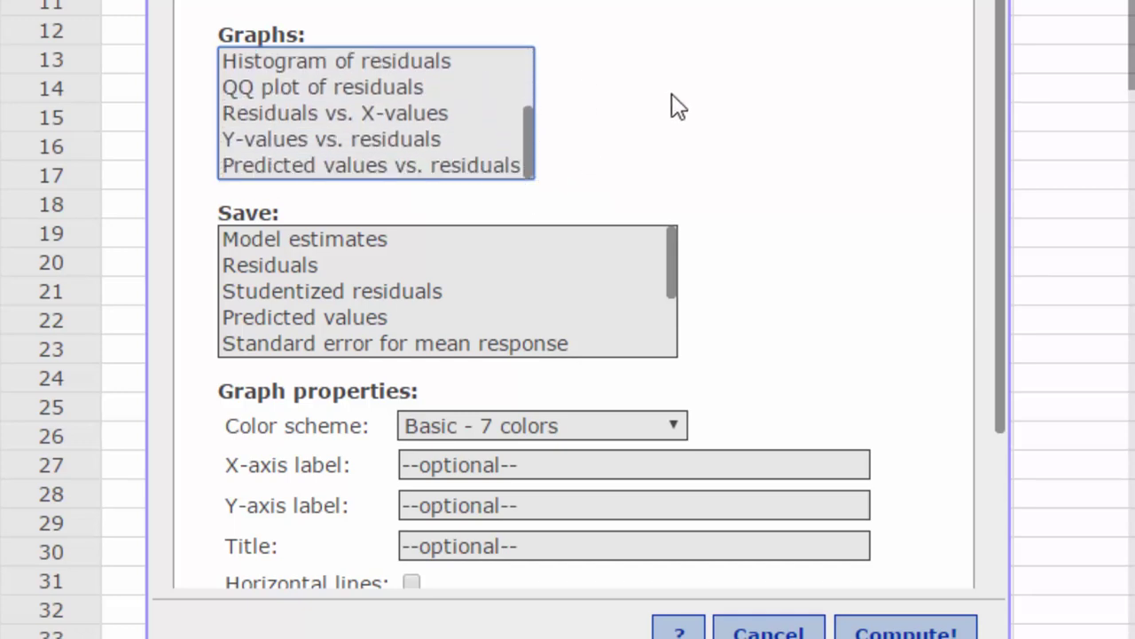
scroll(682, 105, down, 3)
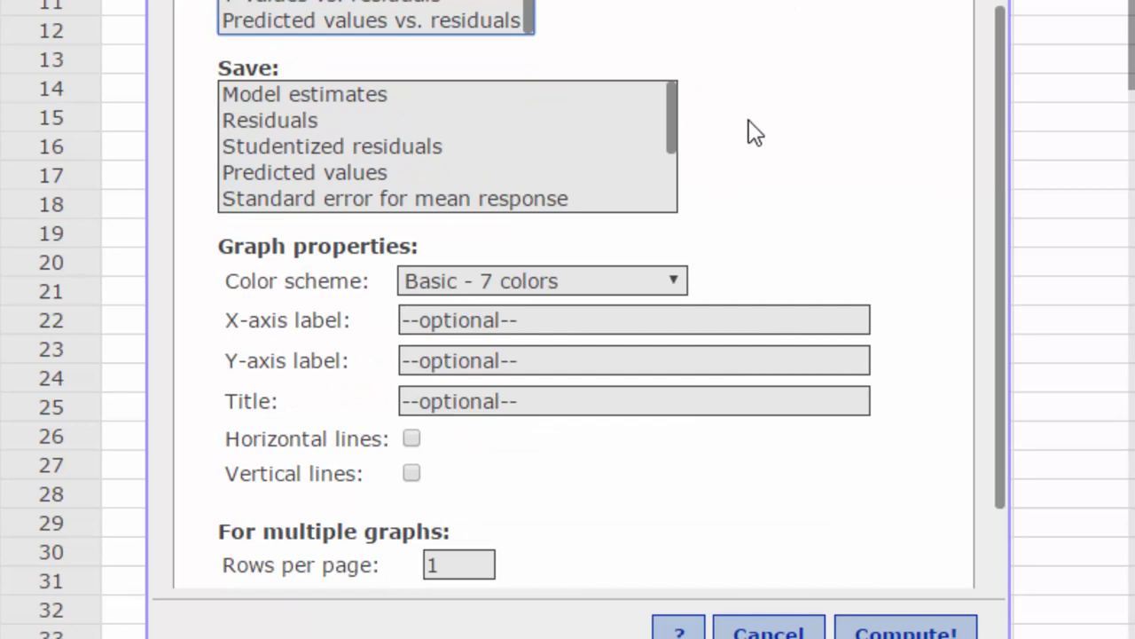
drag(674, 148, 656, 177)
click(291, 122)
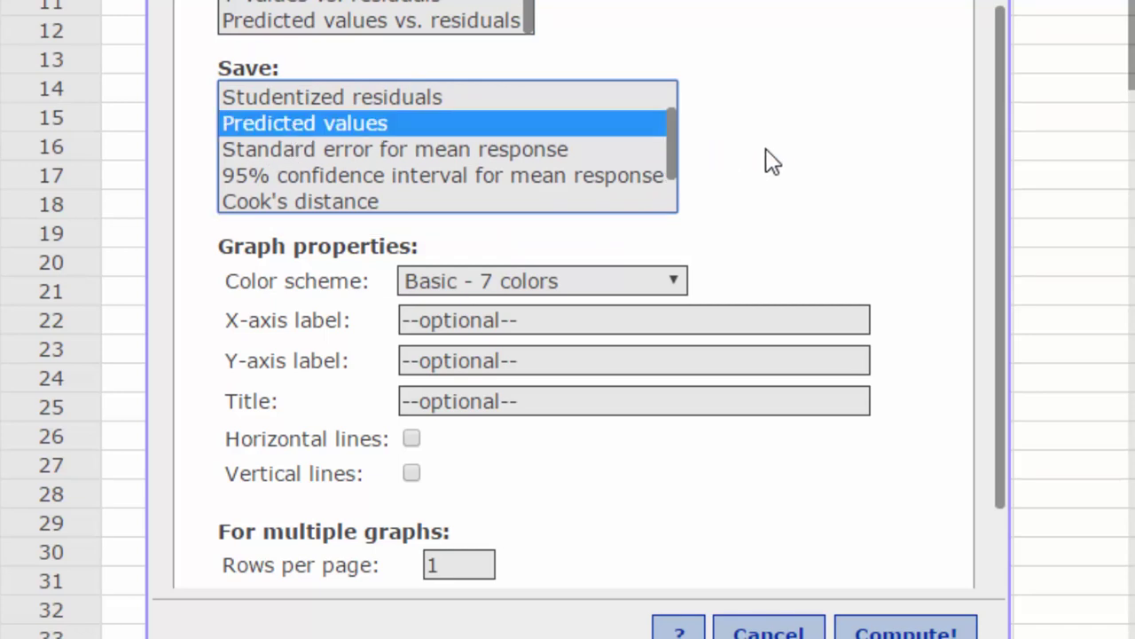
scroll(724, 446, down, 3)
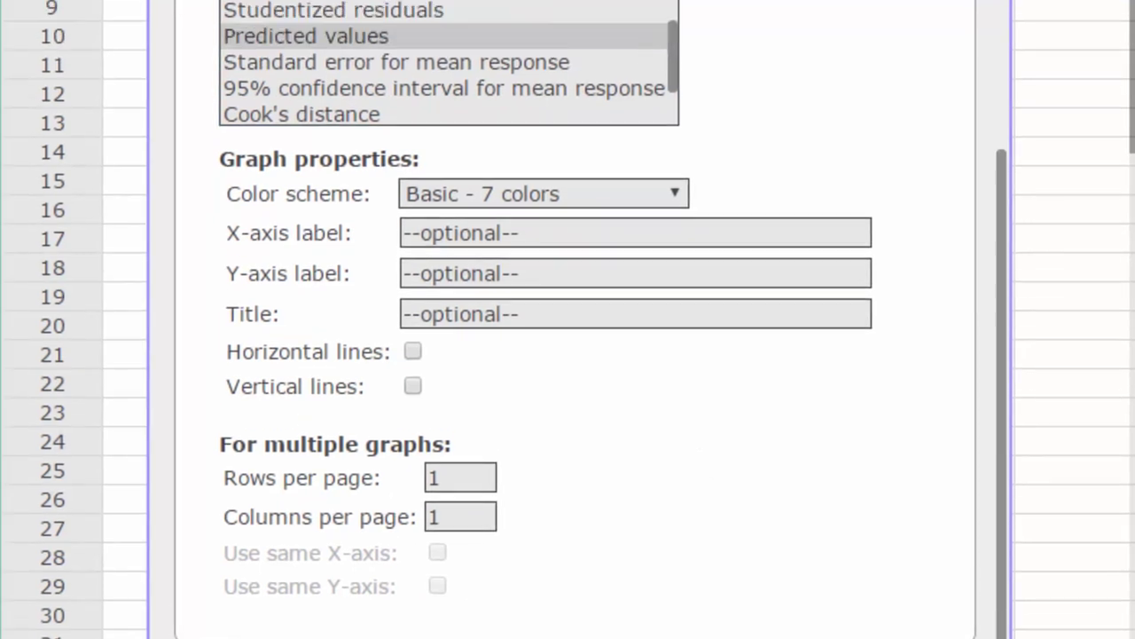
click(906, 631)
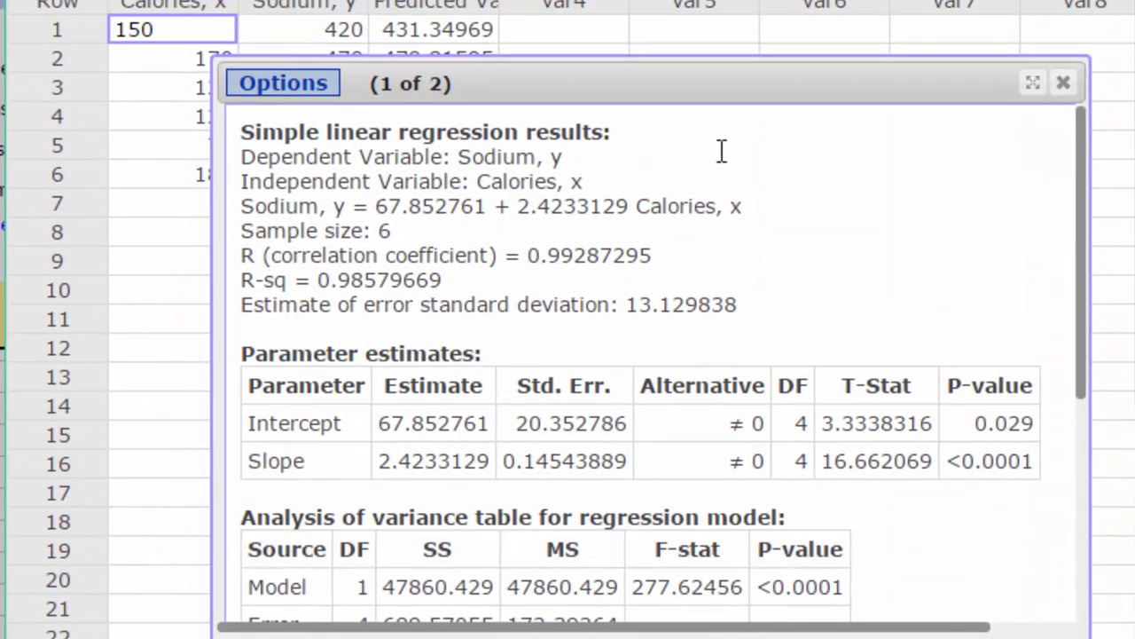
- Move the regression results window up-left and stretch it to reveal the predicted values
drag(698, 89, 557, 0)
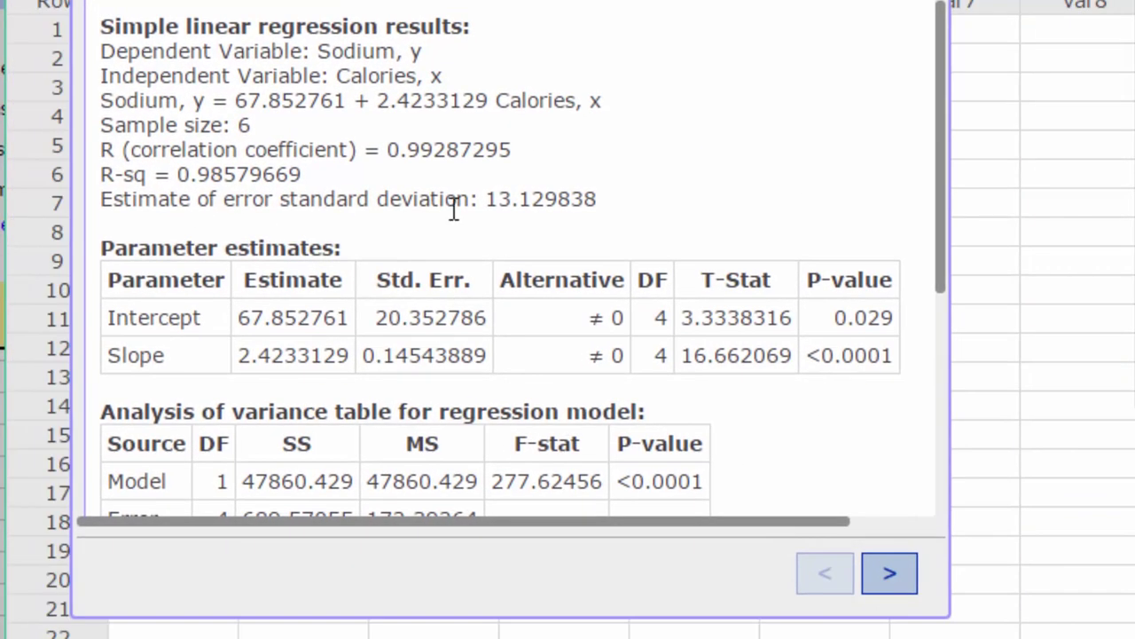
drag(416, 613, 416, 638)
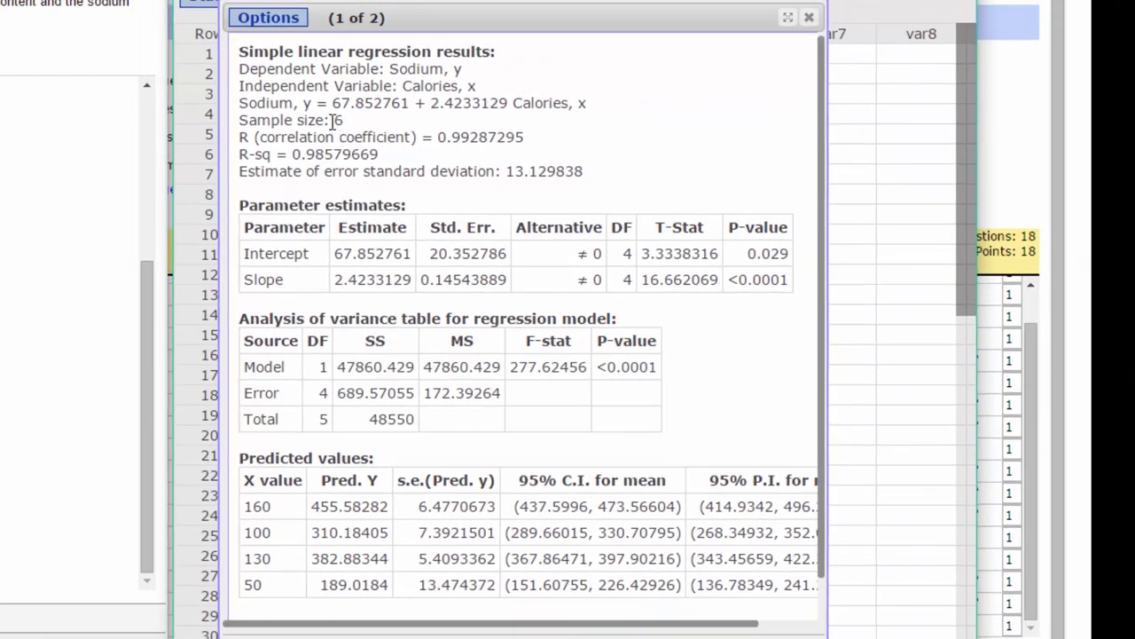
scroll(2, 223, up, 5)
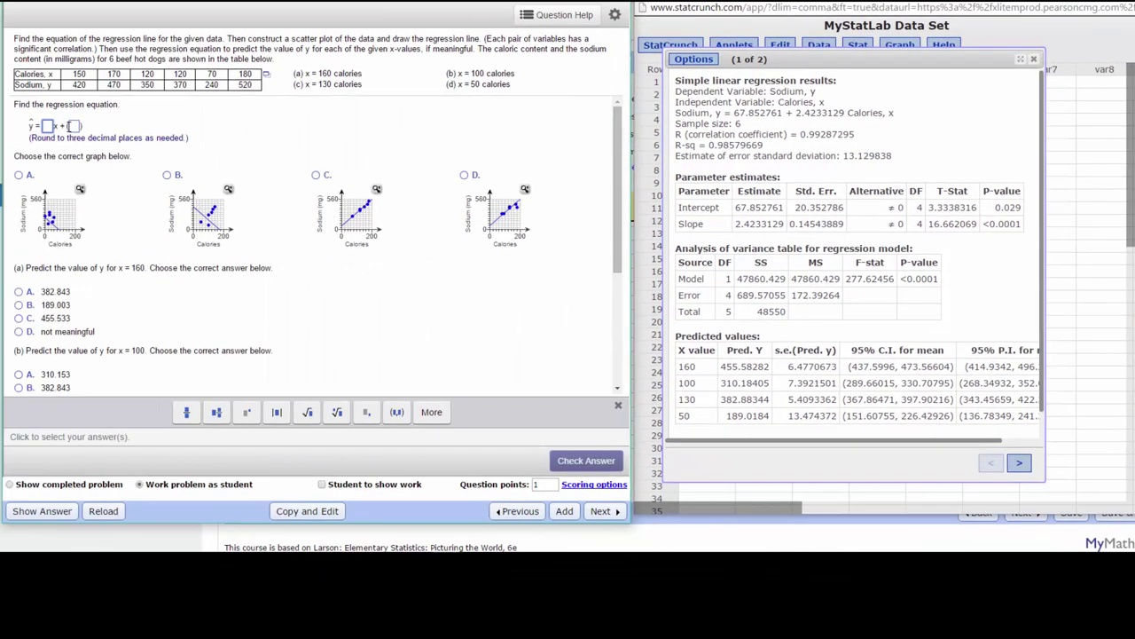
- Enter slope 2.423 and intercept 67.853 in the MyMathLab regression equation
text(2.423)
click(87, 127)
text(67)
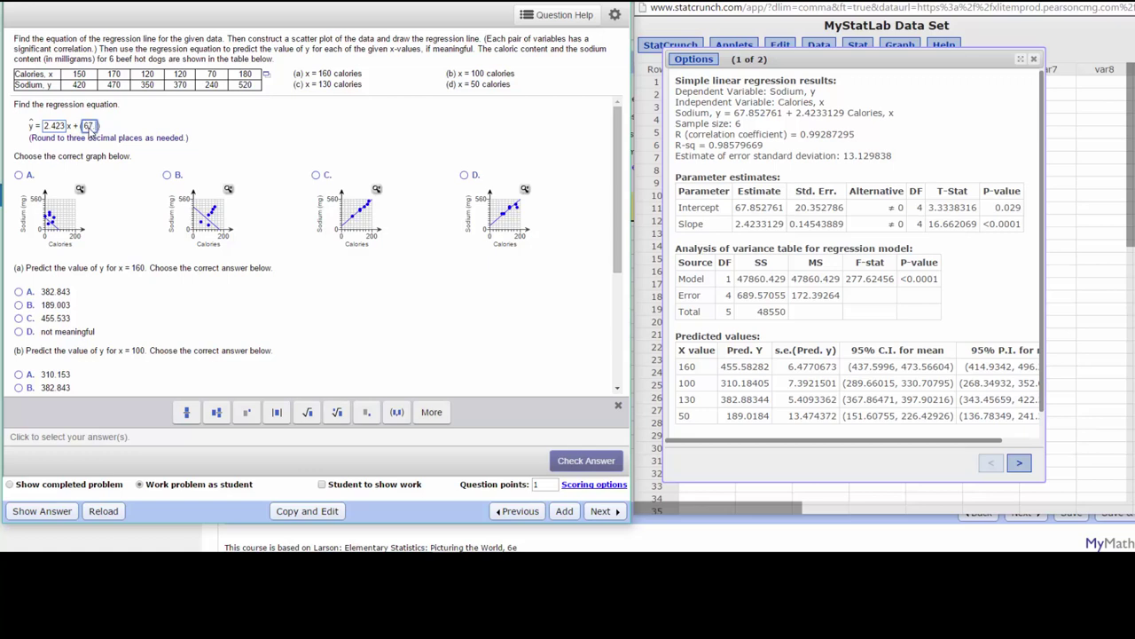
text(.853)
drag(888, 55, 863, 24)
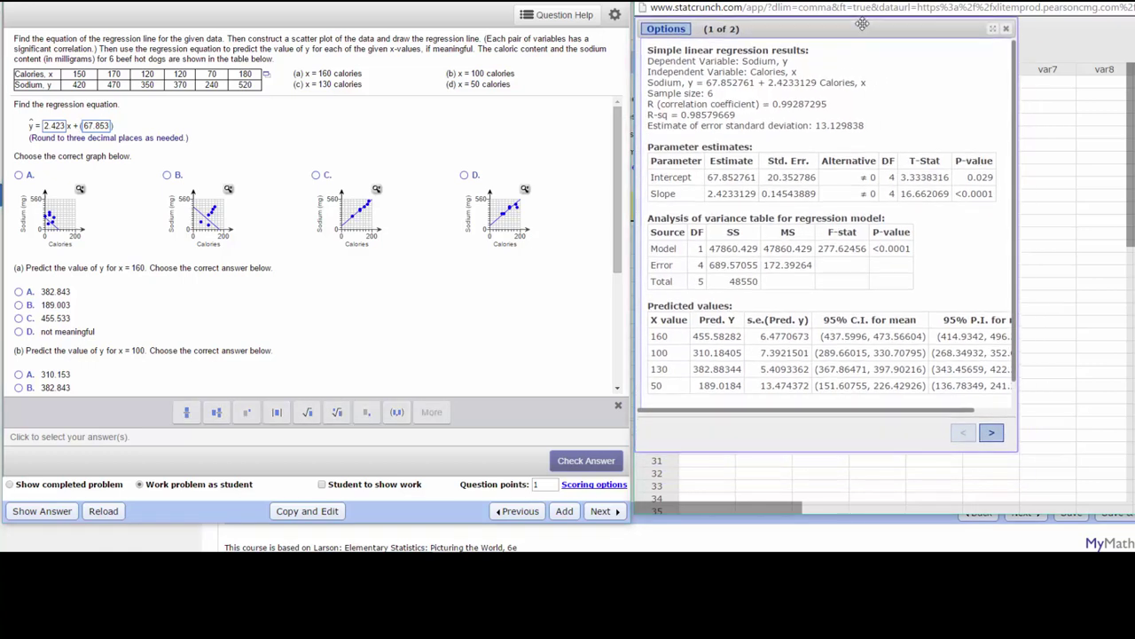
- Compare StatCrunch's fitted line plot with enlarged graph C, then select graph C
click(990, 435)
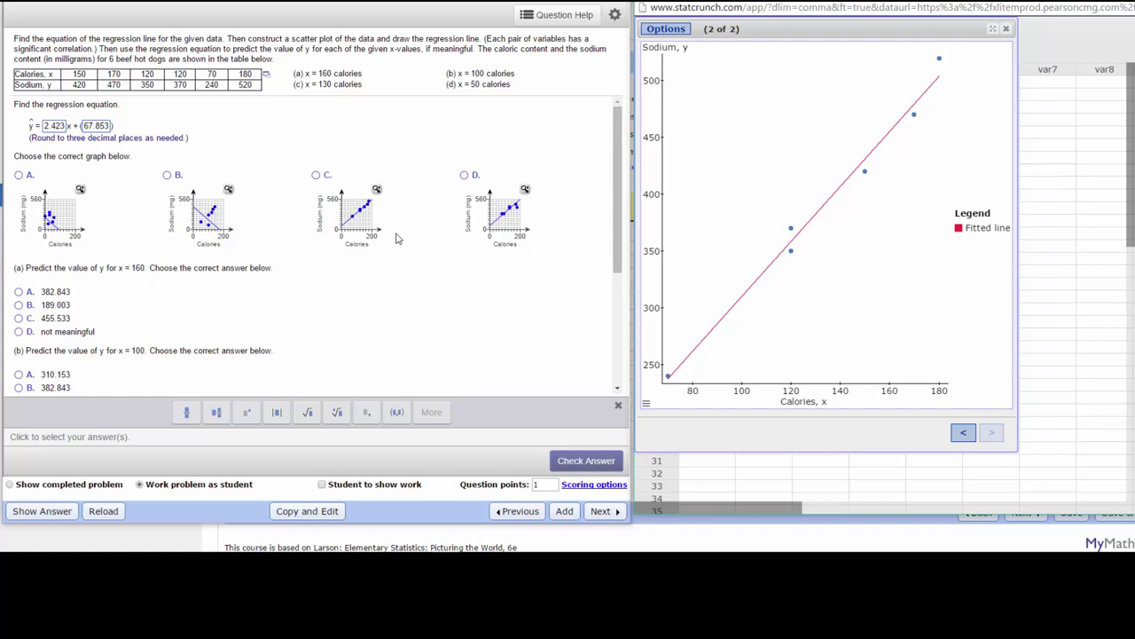
click(376, 189)
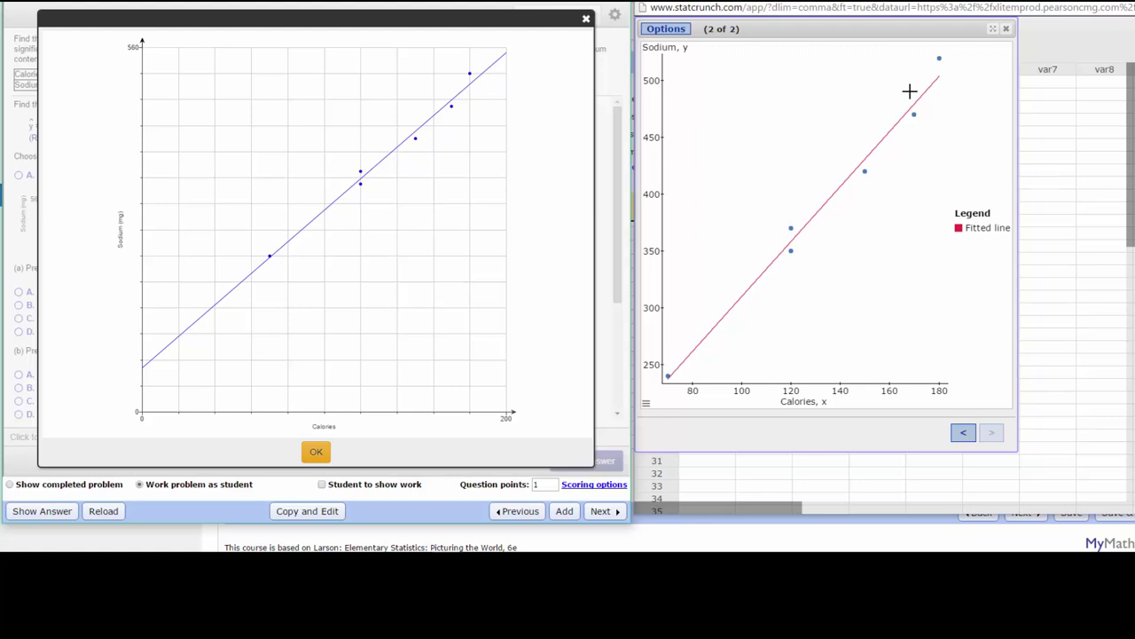
click(317, 453)
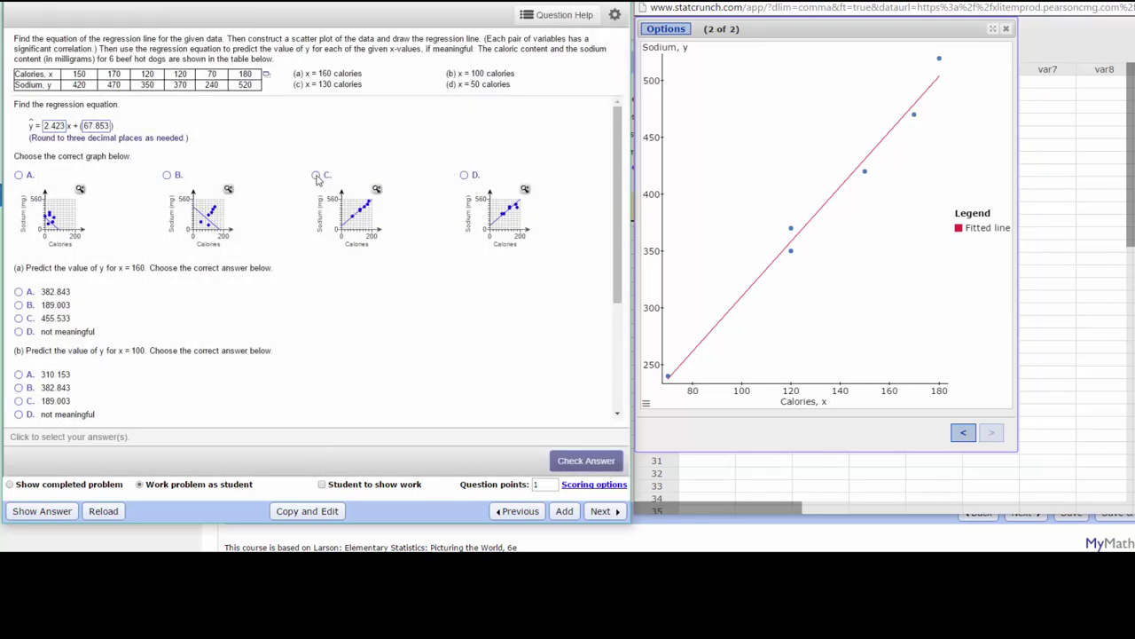
click(317, 177)
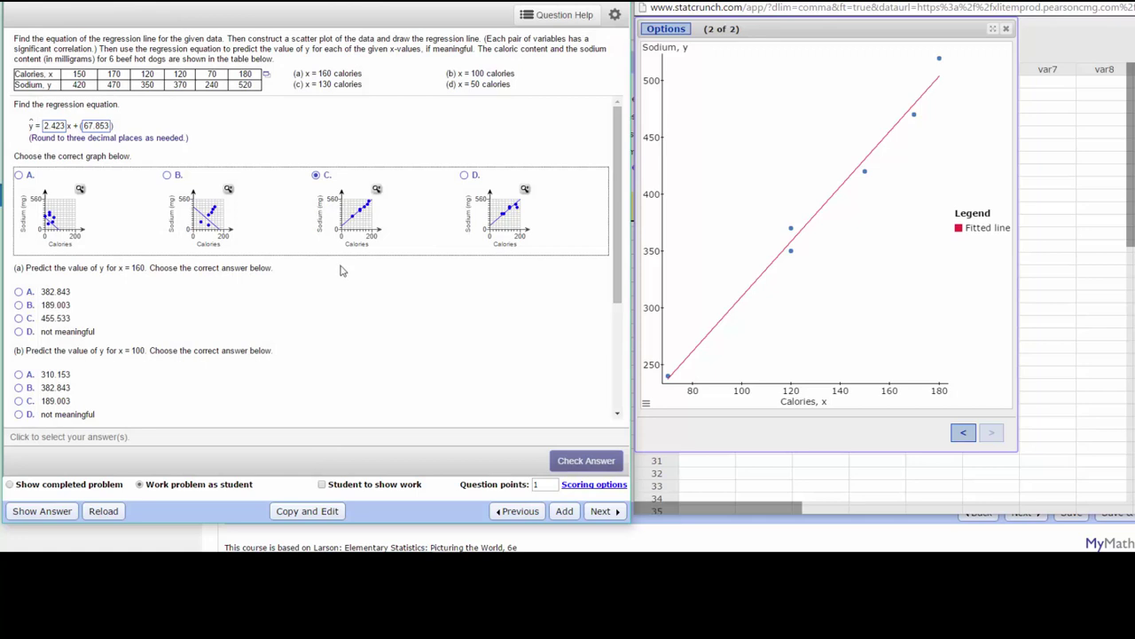
- Answer part (a) with 455.533 and part (b) with 310.153
scroll(343, 271, down, 1)
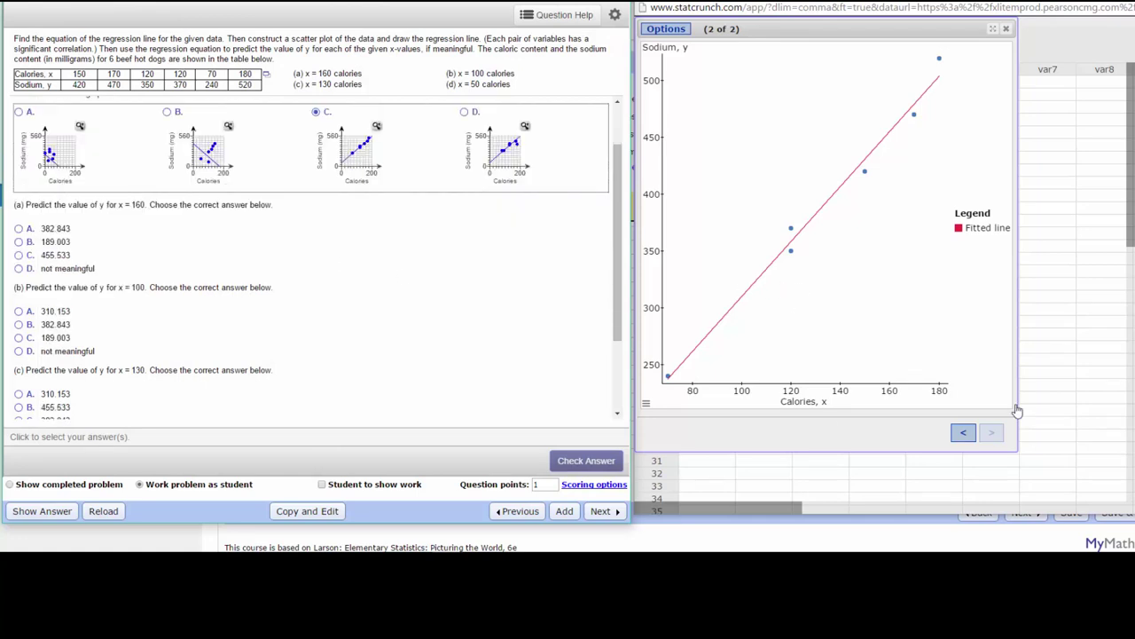
click(964, 434)
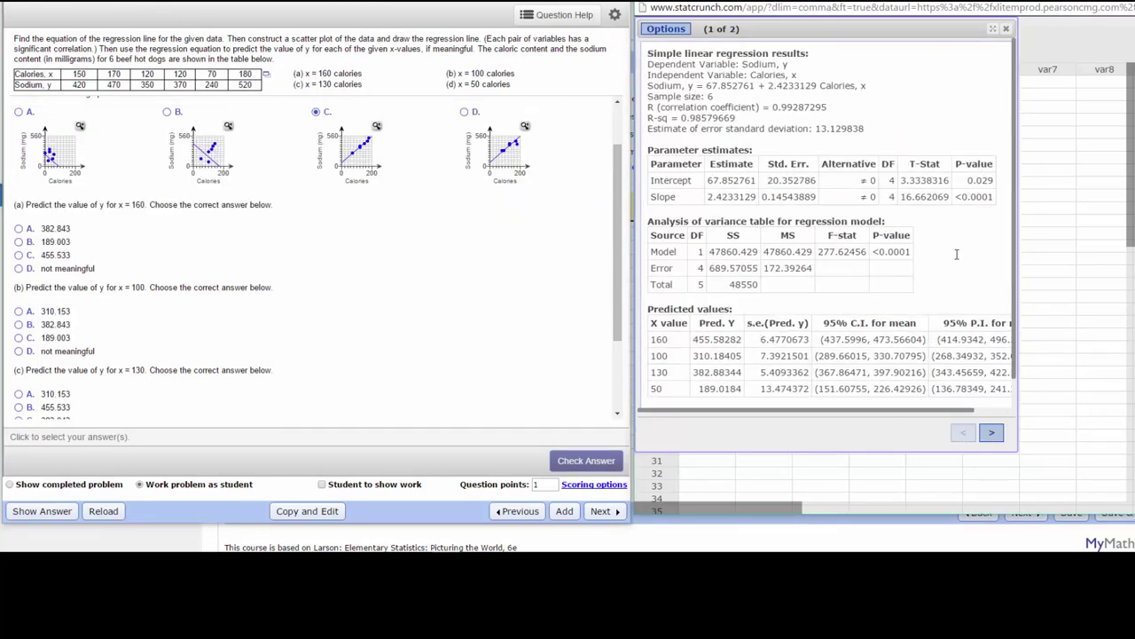
scroll(961, 245, down, 1)
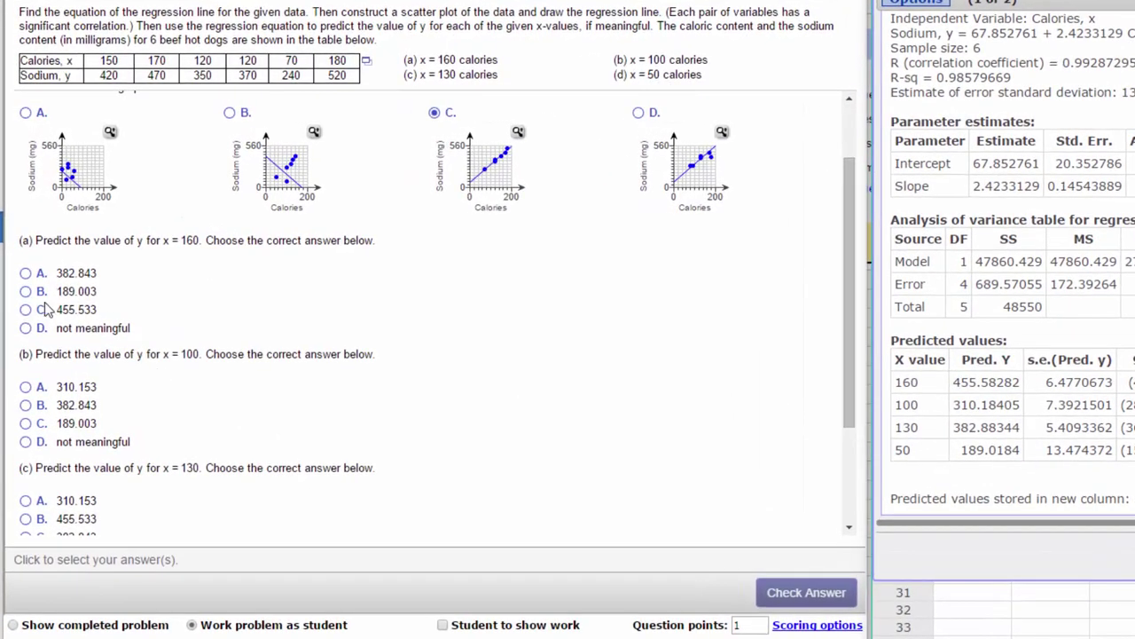
click(26, 311)
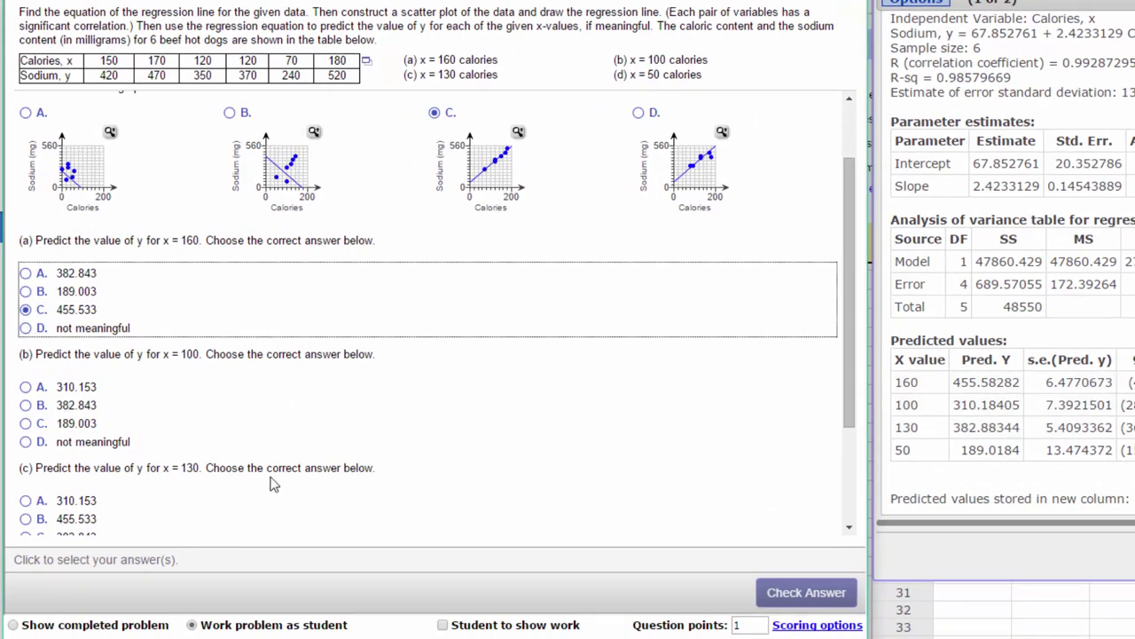
click(26, 388)
- Answer part (c) with 382.843, mark part (d) not meaningful, and check the answer
scroll(495, 403, down, 1)
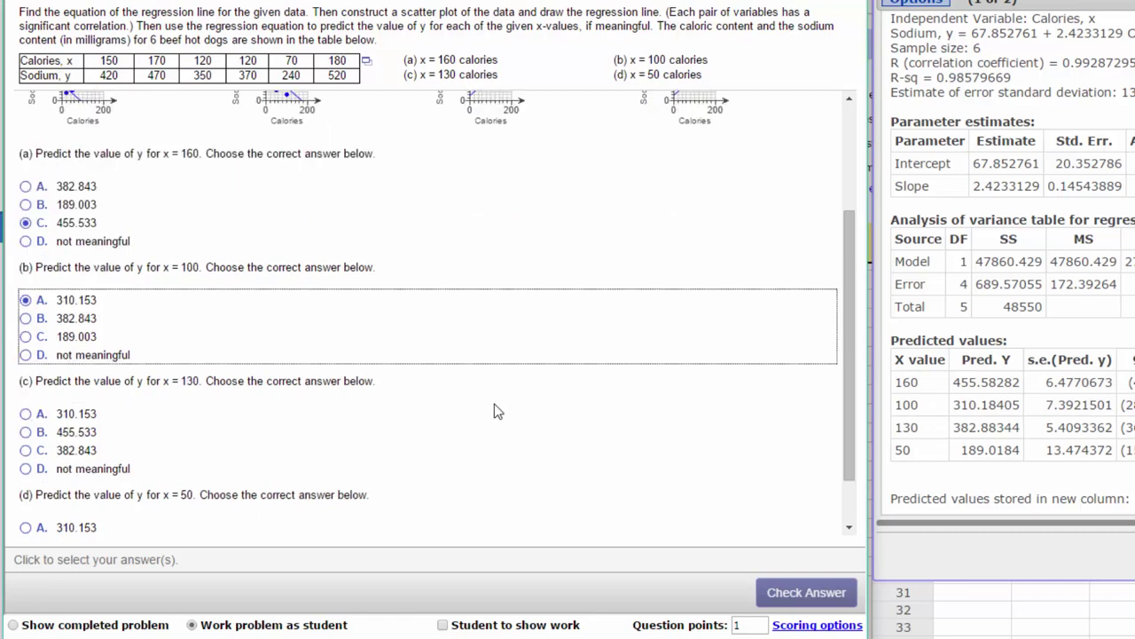
scroll(494, 404, down, 1)
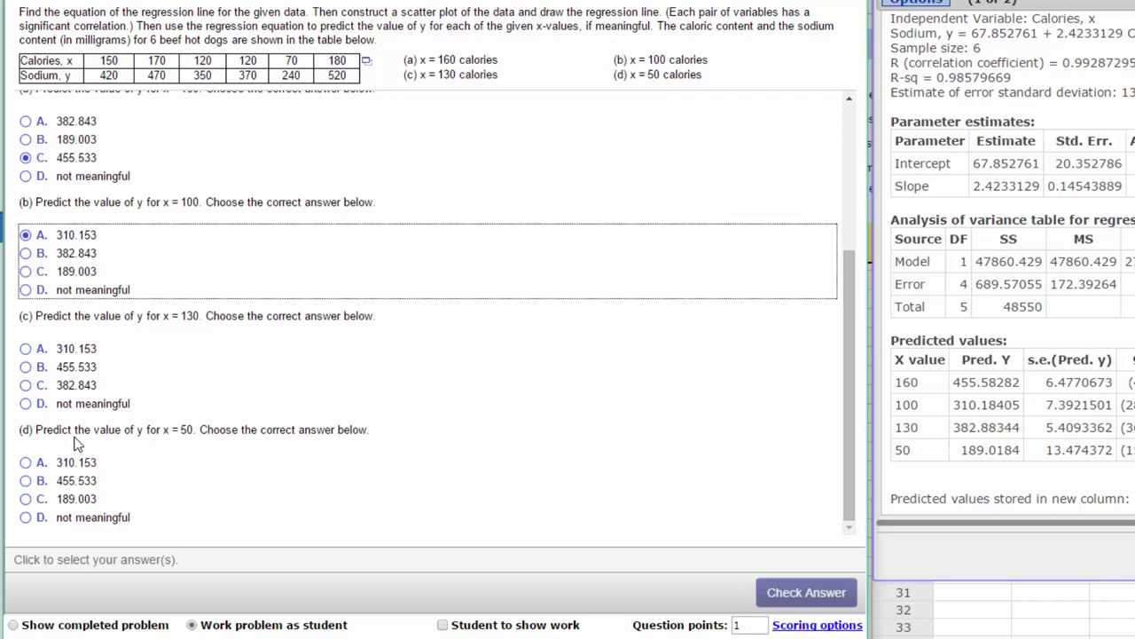
click(26, 386)
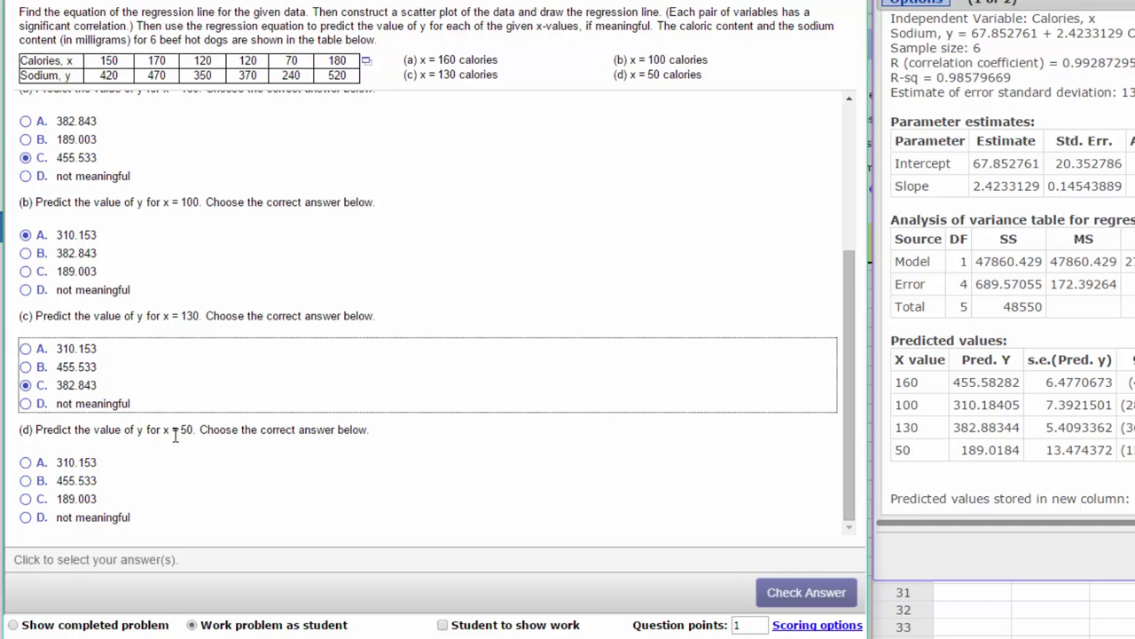
click(27, 518)
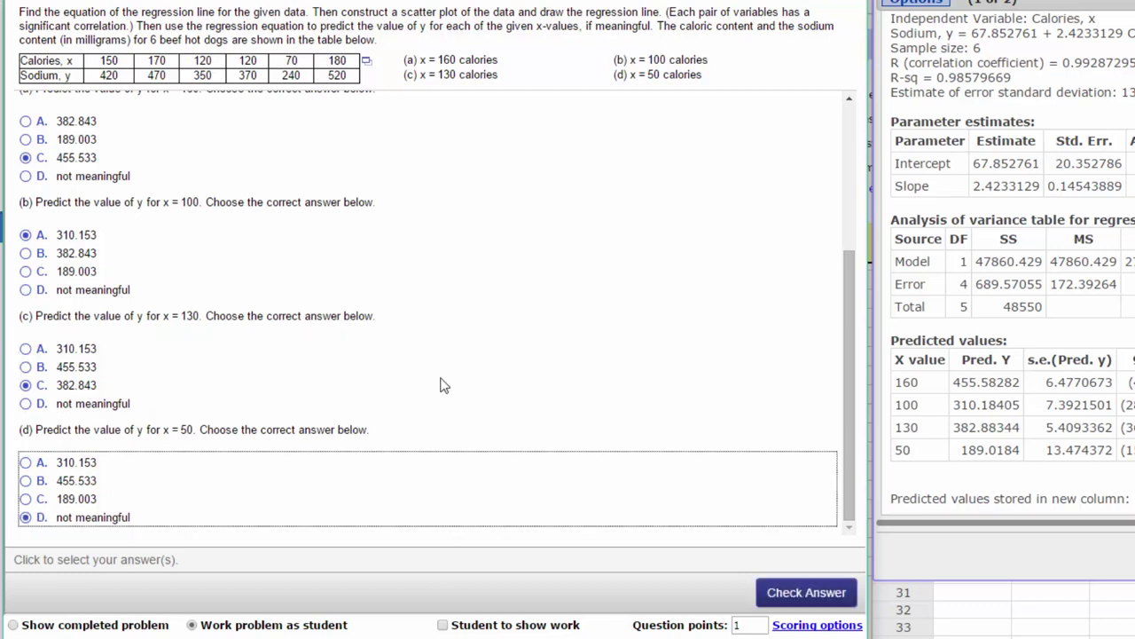
click(808, 596)
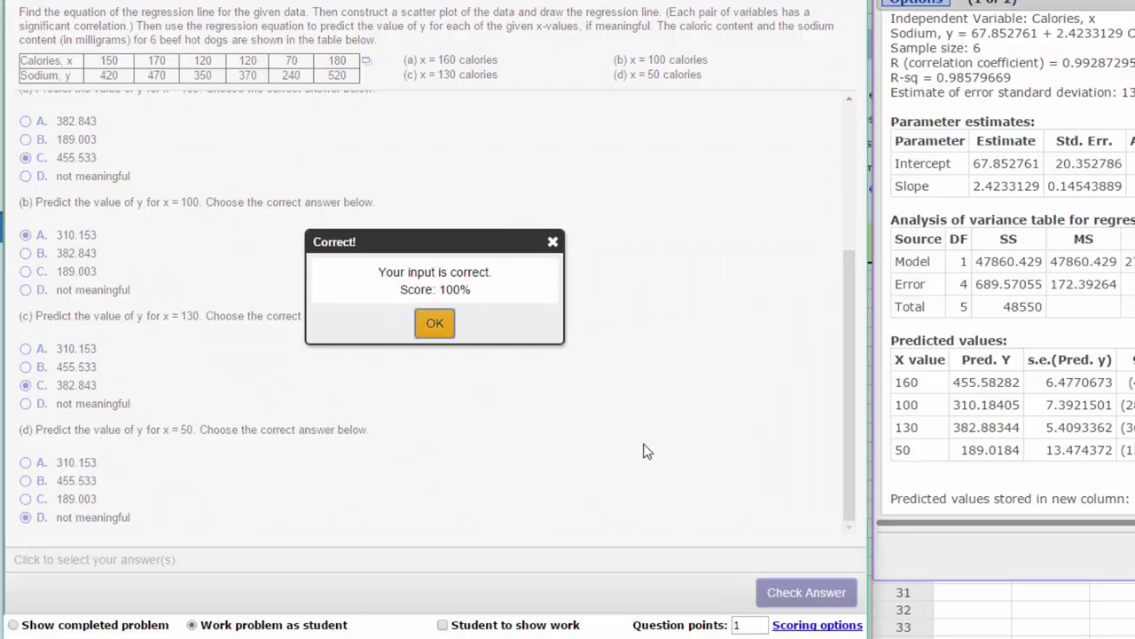